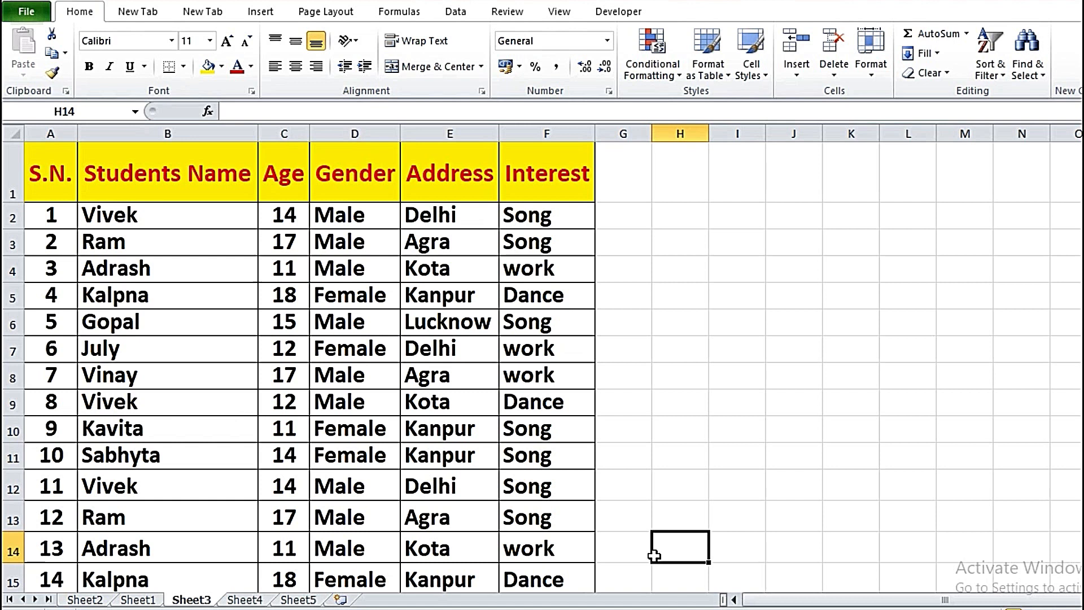
click(170, 269)
drag(51, 179, 539, 461)
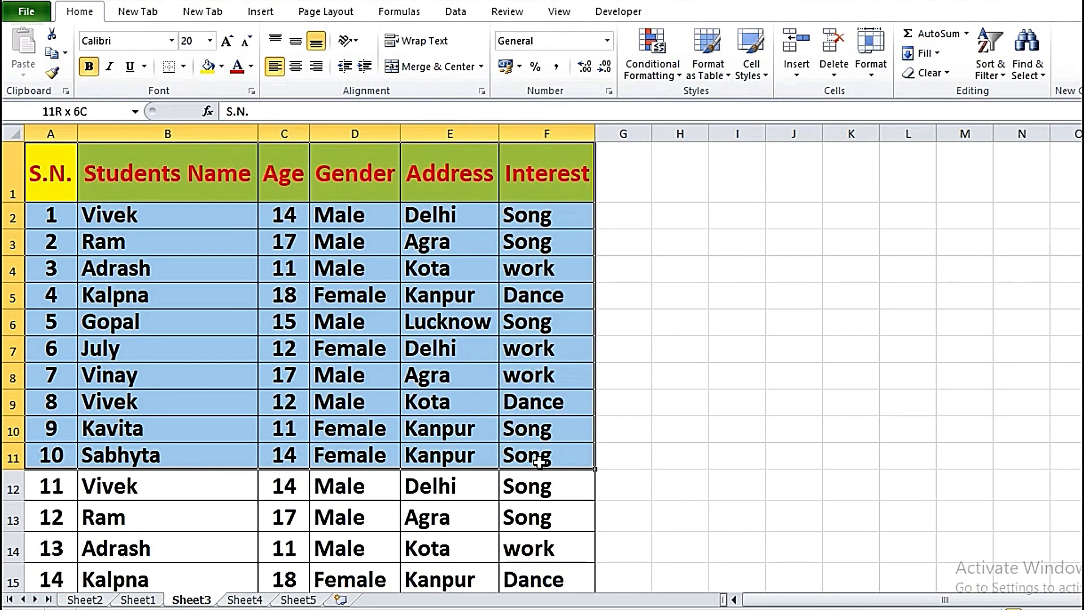
click(158, 514)
click(155, 479)
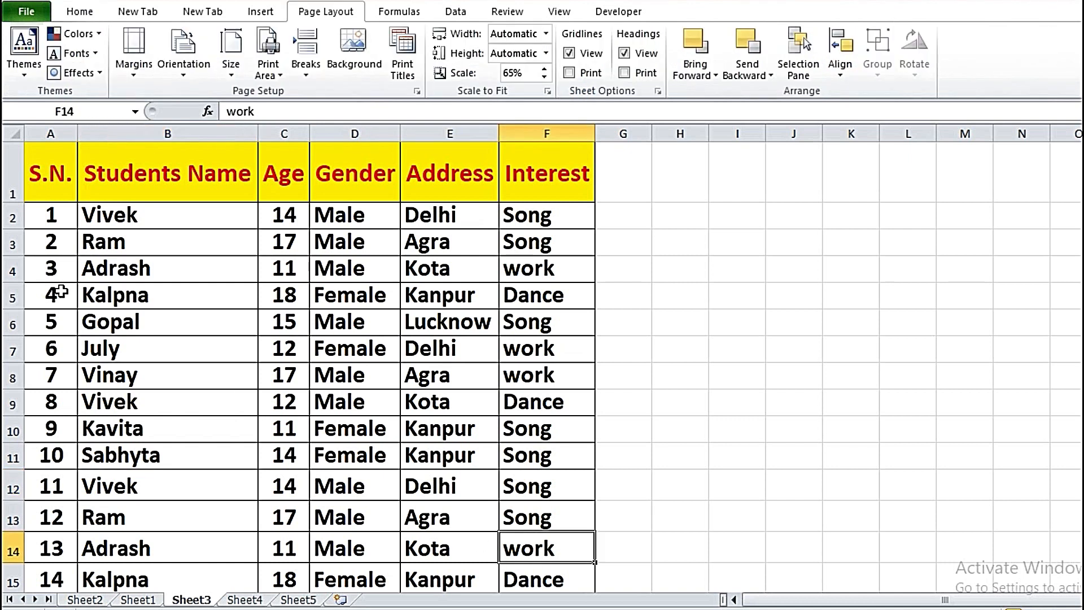
Set the print area to A1:F11, covering the header row and the first ten student records
double_click(36, 173)
drag(41, 173, 546, 461)
click(58, 258)
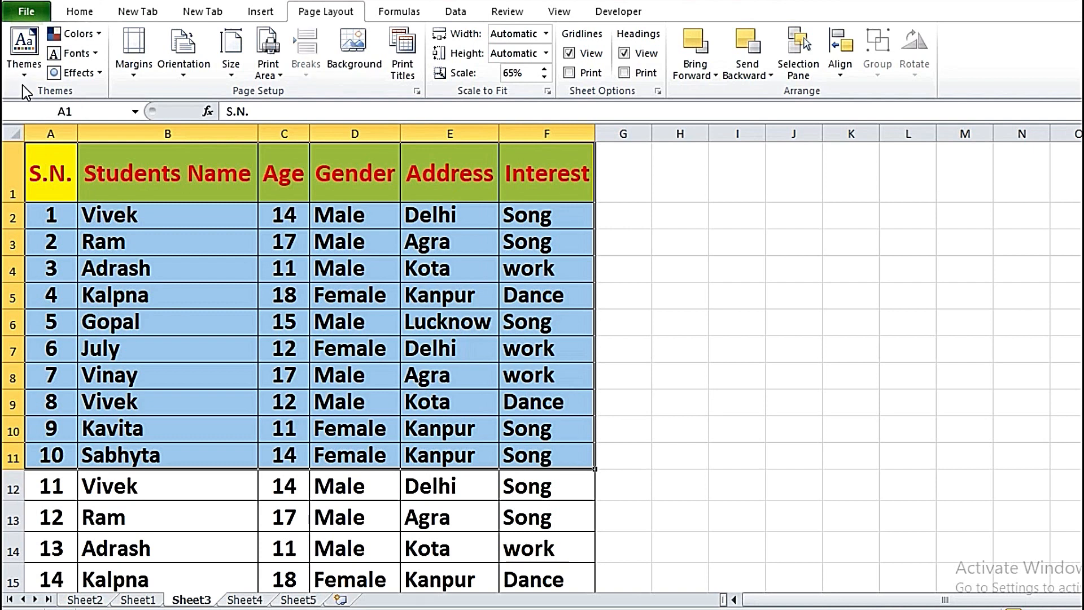
click(264, 73)
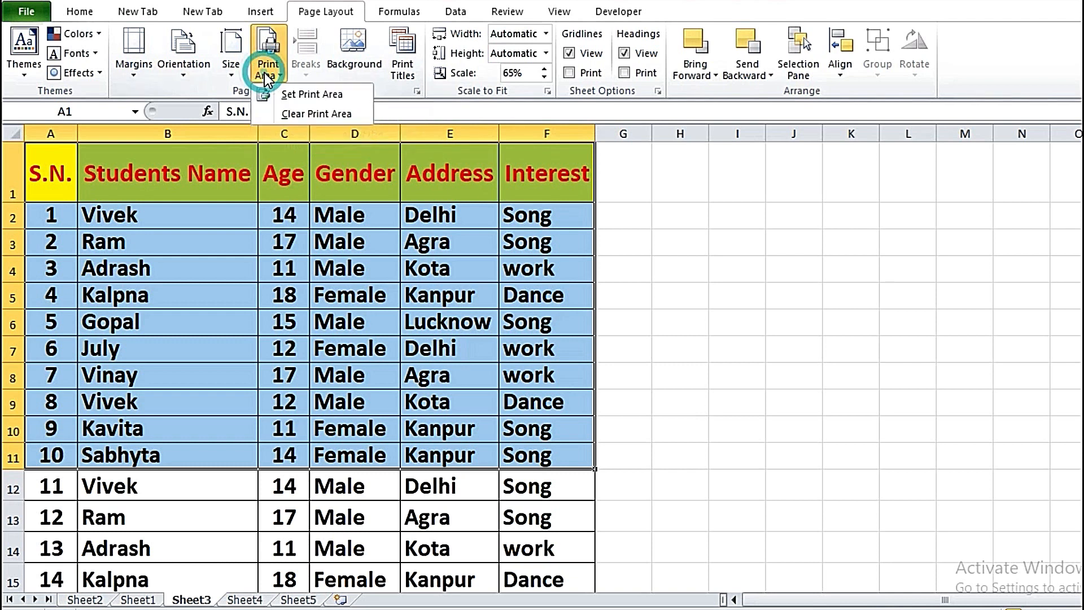
click(315, 94)
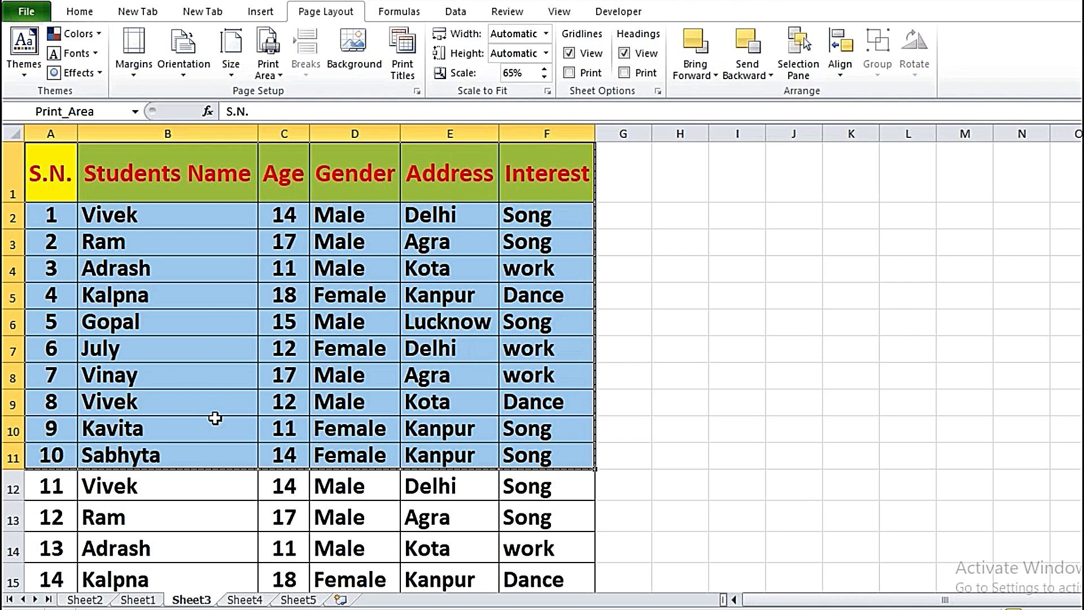
Check the print preview of the A1:F11 print area and return to the sheet without saving
key(ctrl+p)
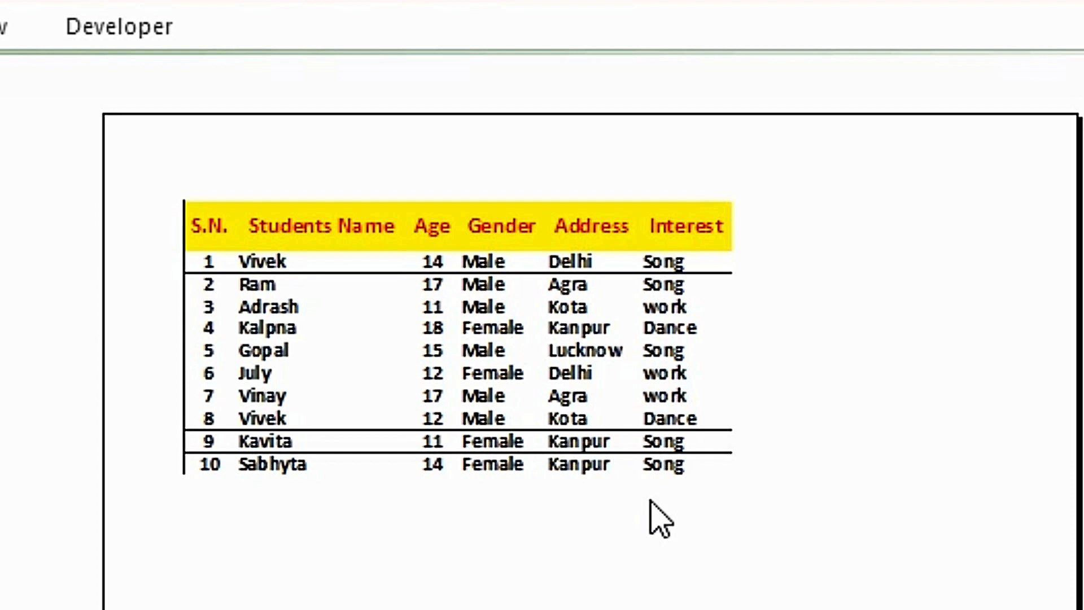
click(53, 373)
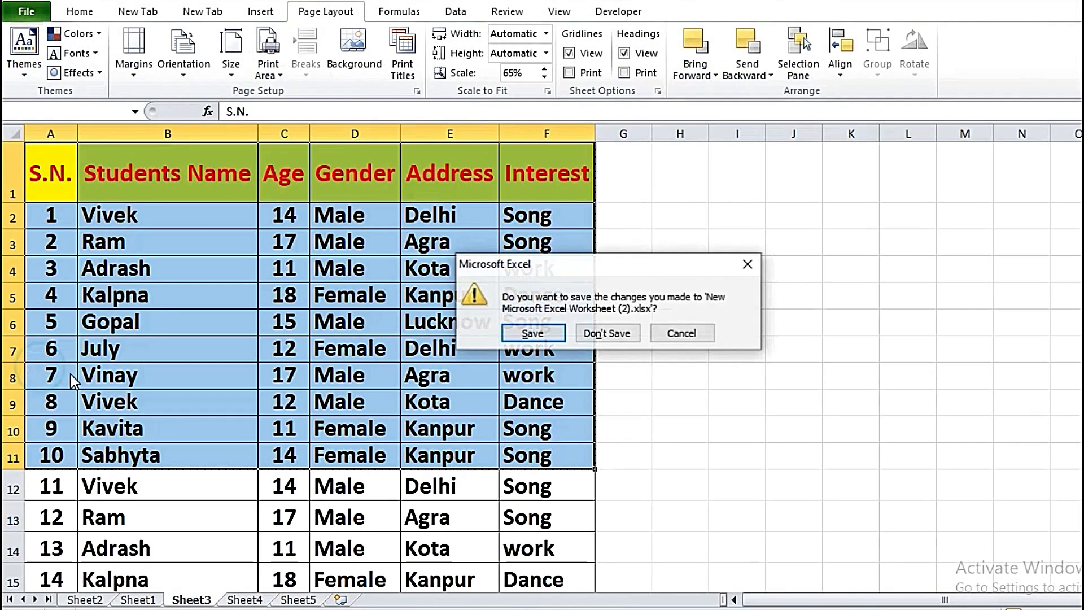
click(748, 265)
click(288, 515)
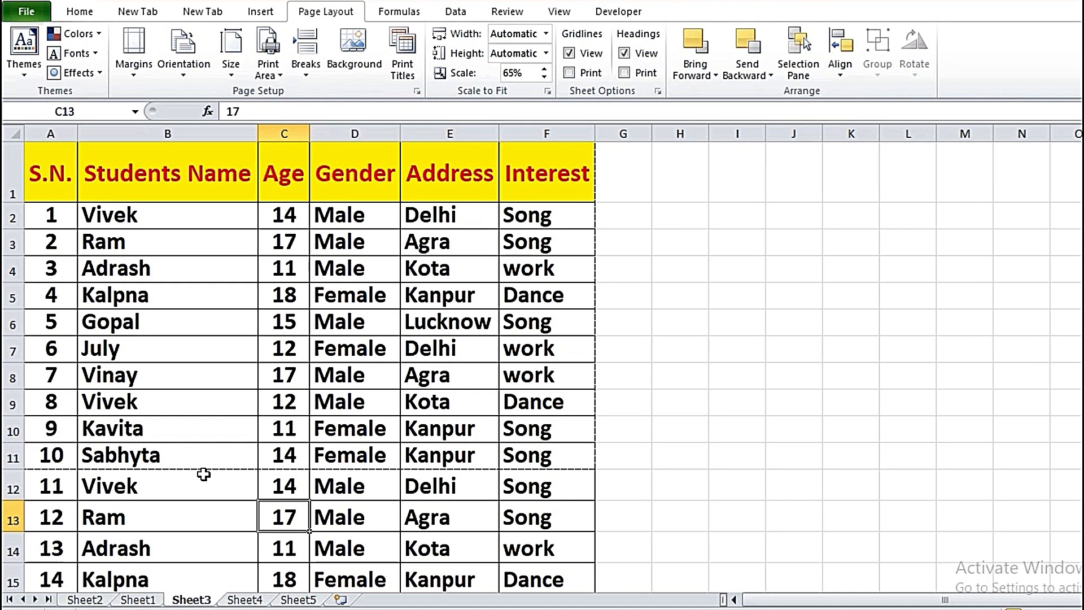
Clear the A1:F11 print area and check the print preview of the whole sheet
click(284, 545)
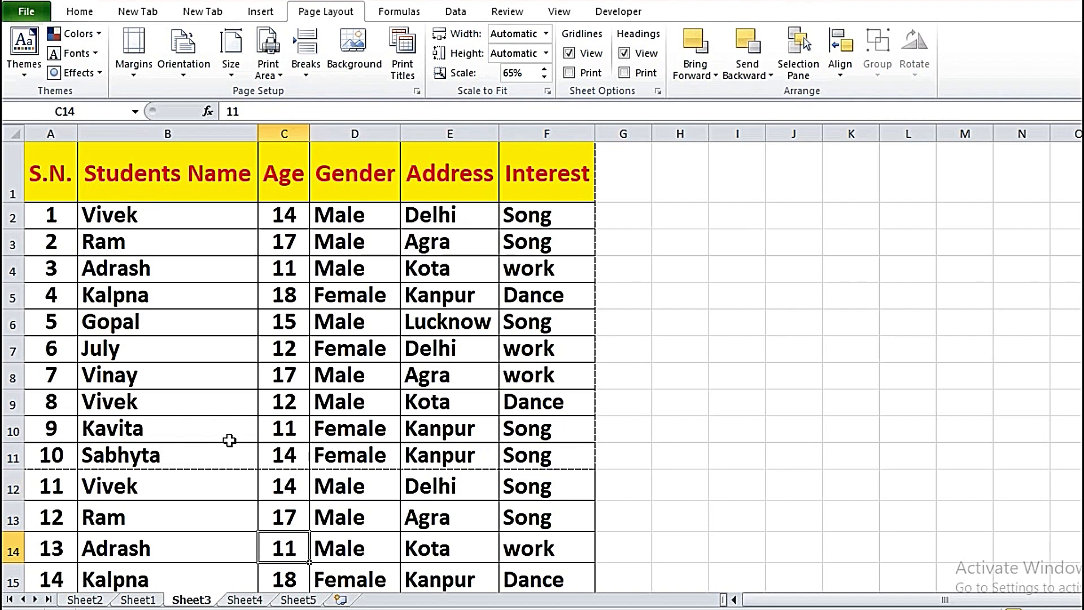
click(227, 516)
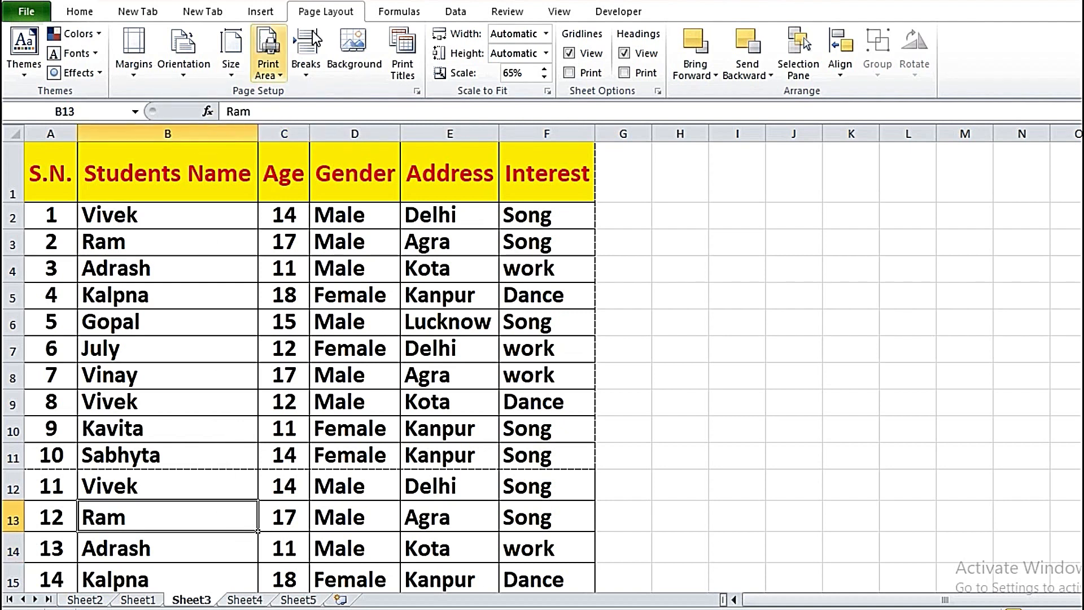
click(266, 74)
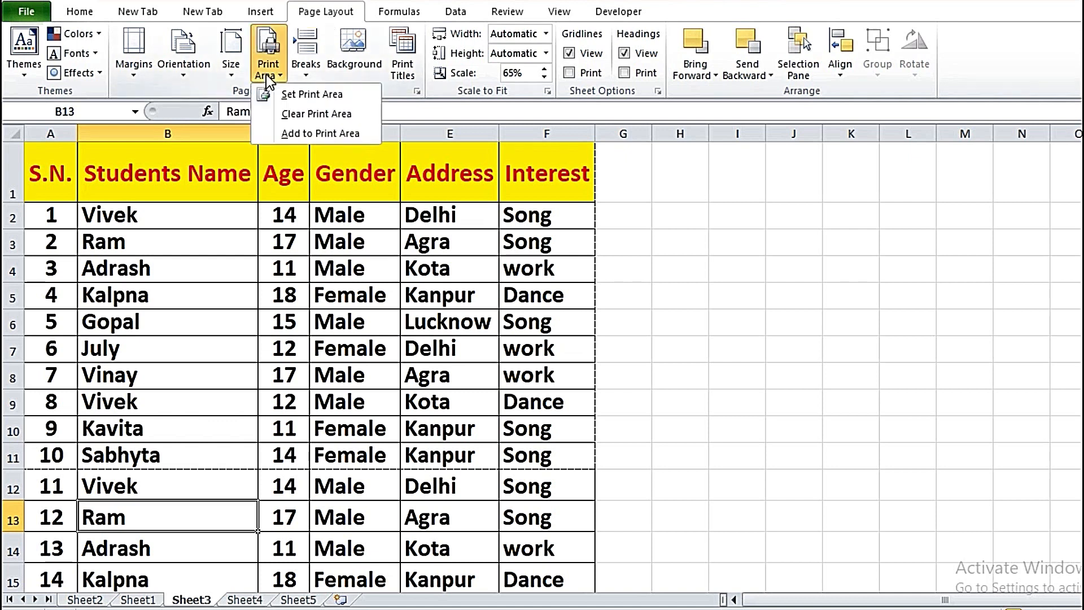
click(300, 116)
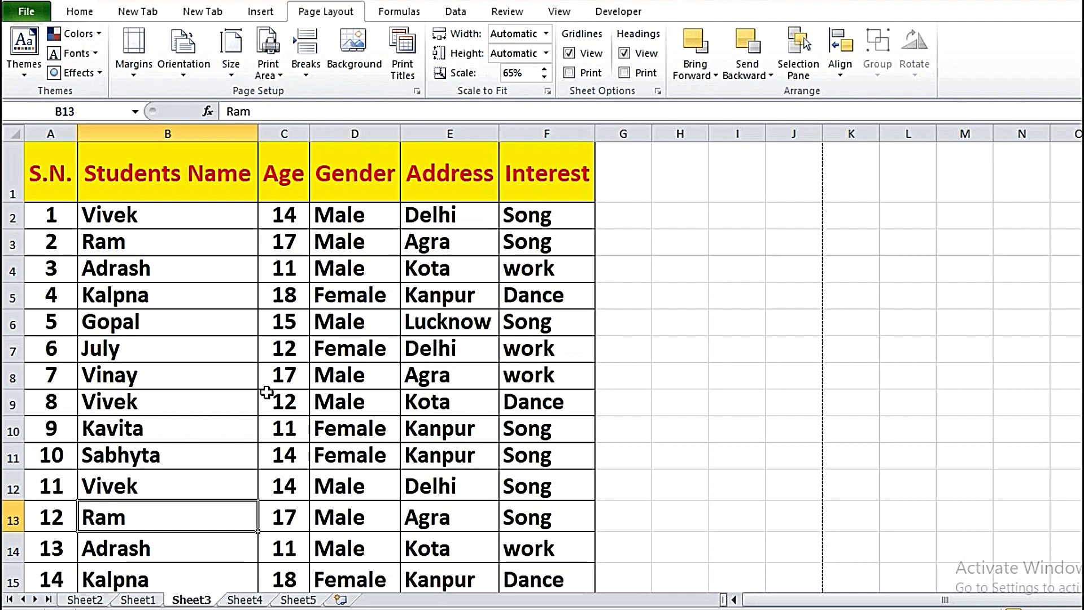
key(ctrl+p)
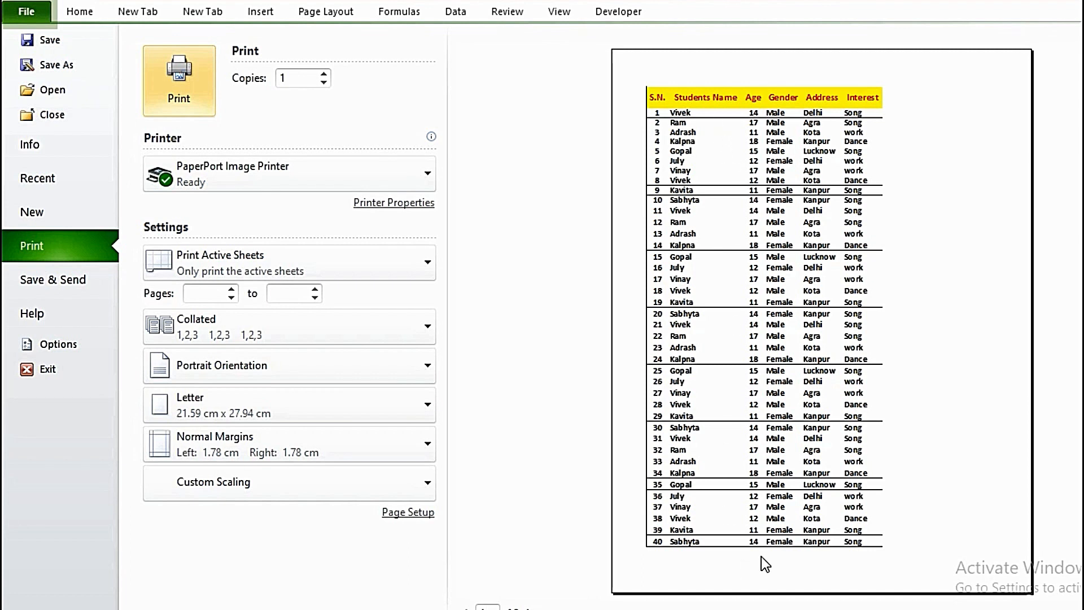
key(Escape)
Set the single cell B16 as the print area, accepting the single-cell selection
click(169, 450)
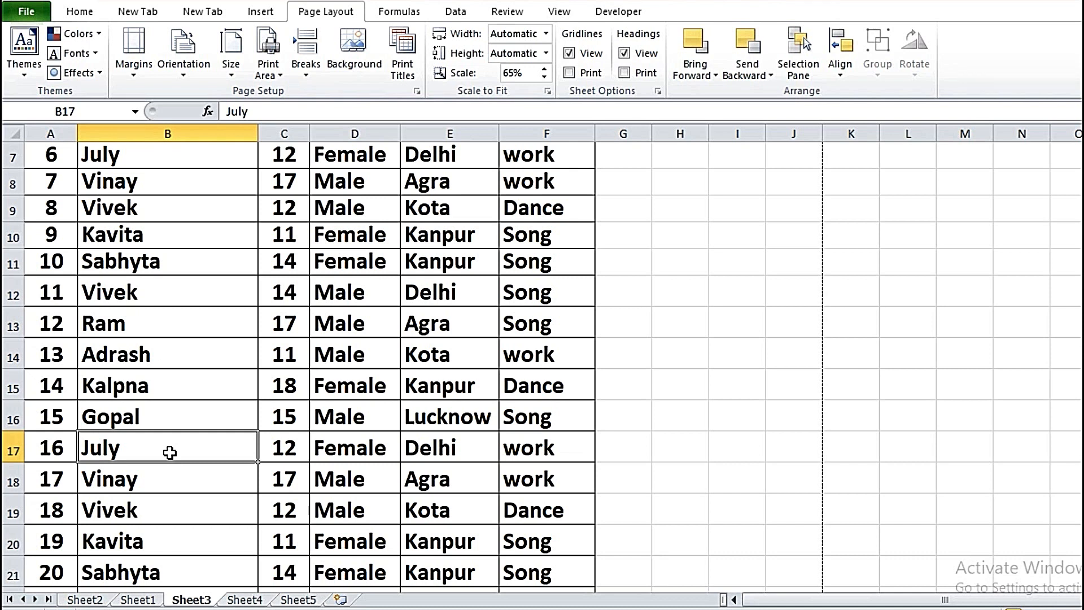
click(141, 416)
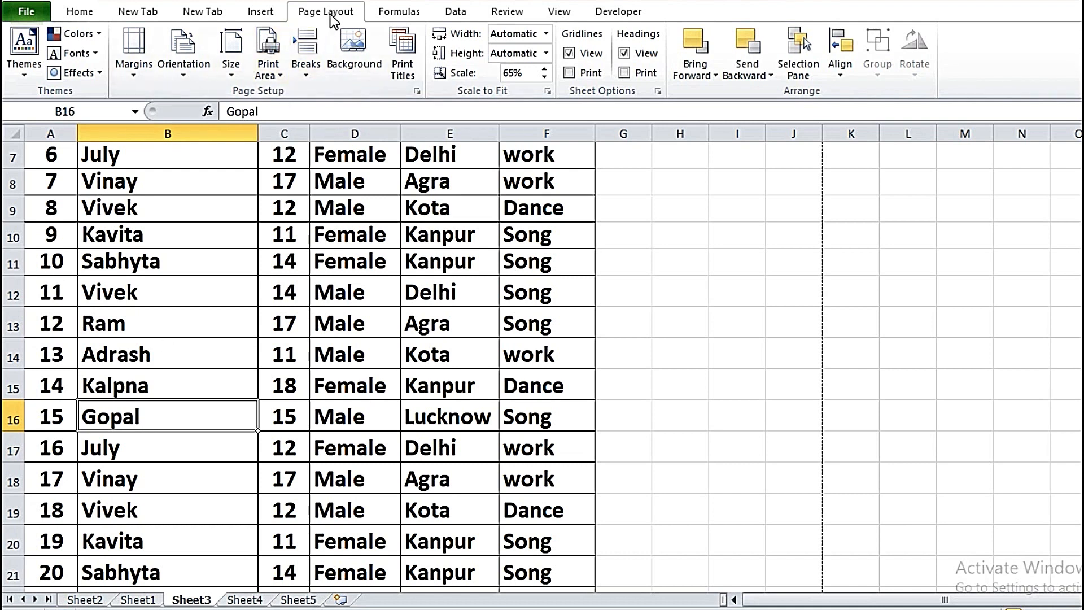
click(267, 69)
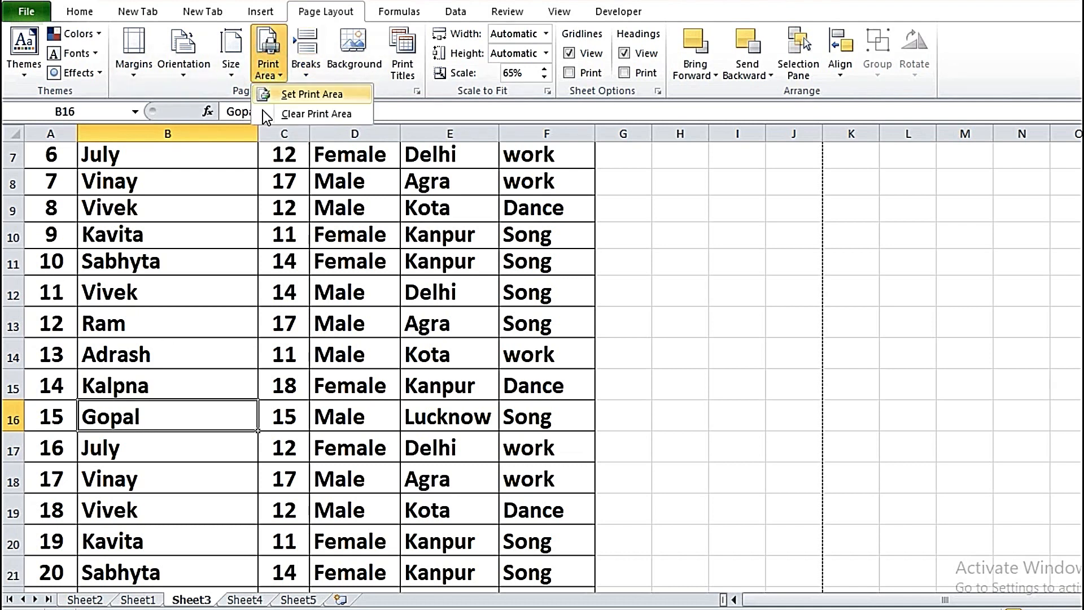
click(295, 96)
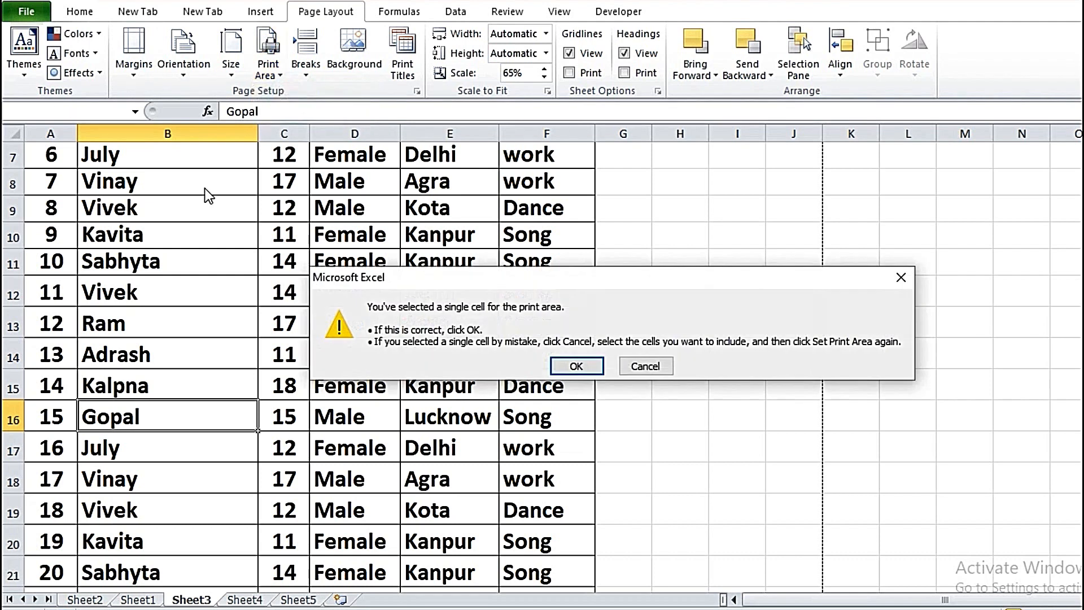
click(576, 366)
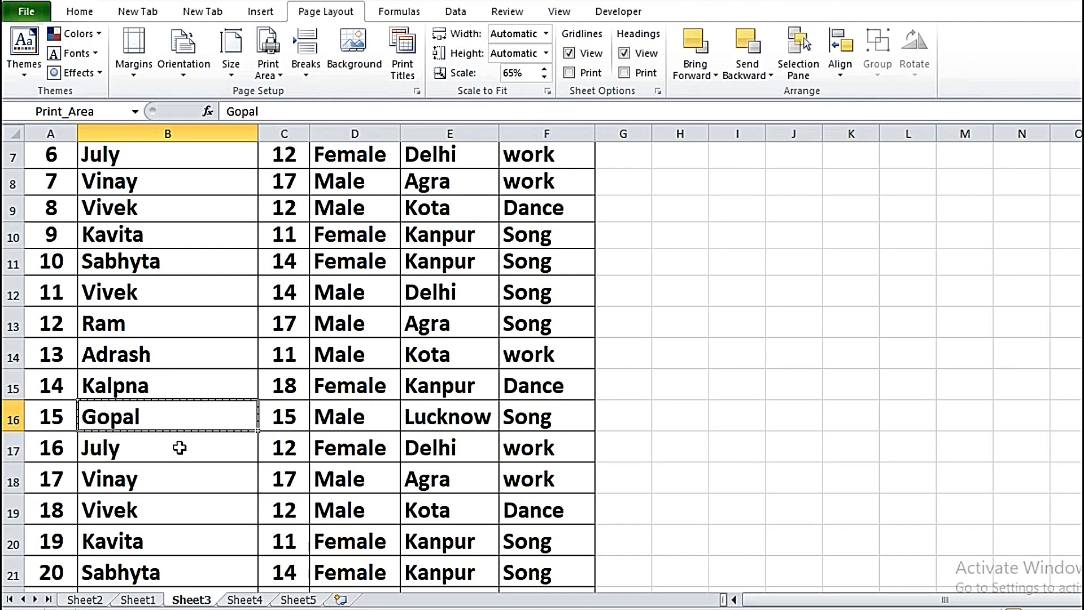
Check the print preview of cell B16, return to the sheet without saving and clear that print area
key(ctrl+p)
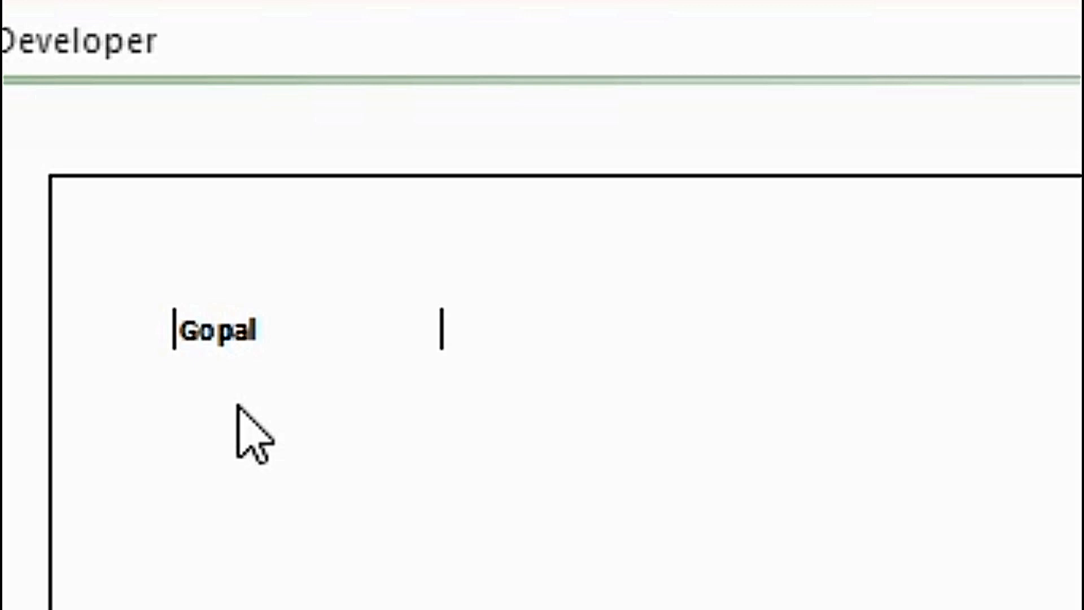
click(52, 376)
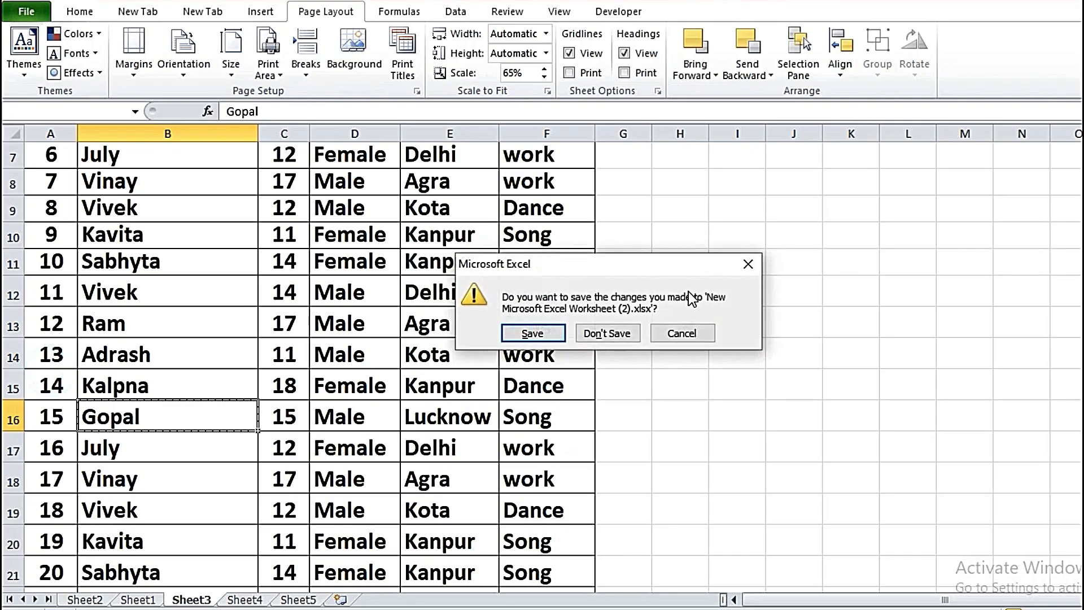
click(752, 273)
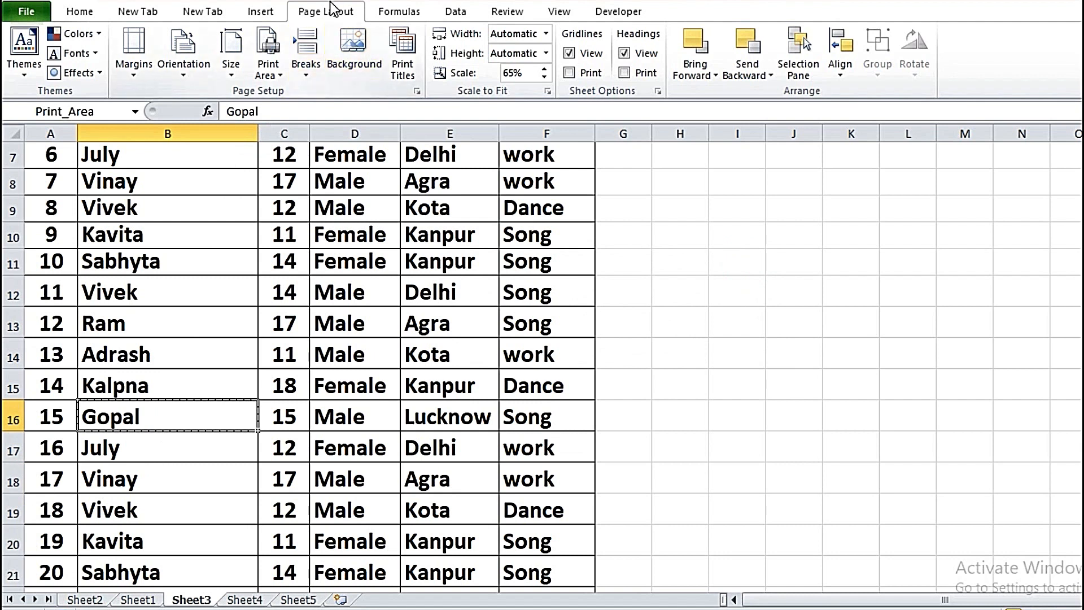
click(263, 76)
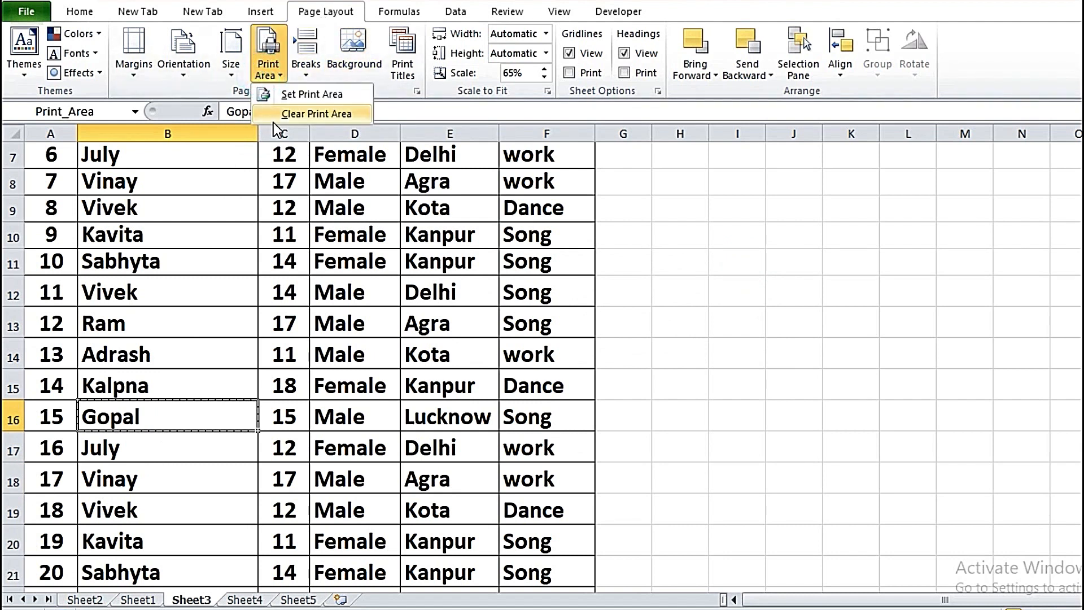
click(300, 114)
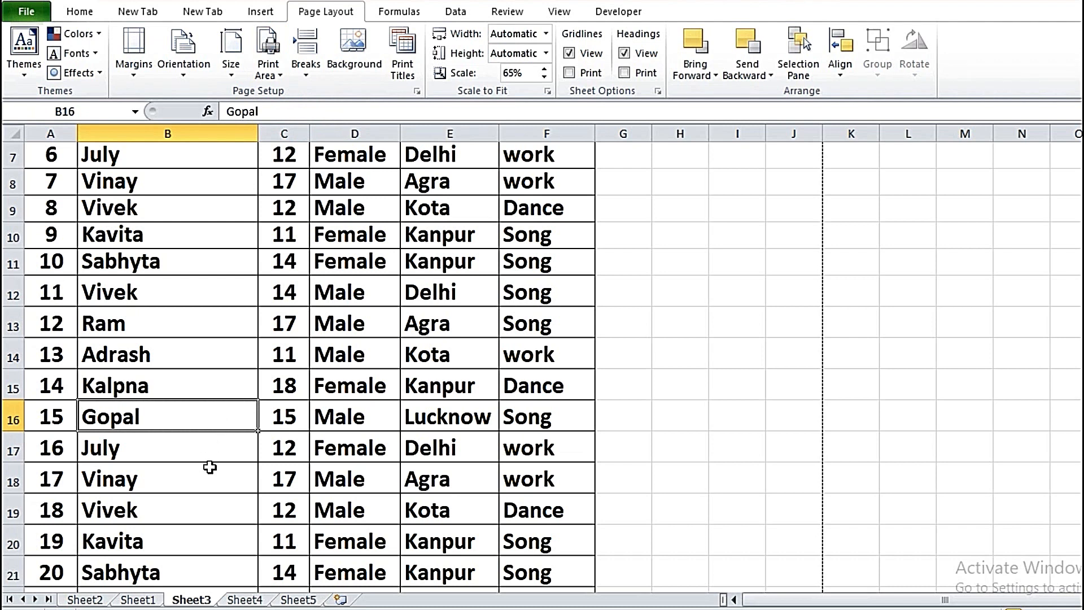
Enter the numbers 1, 2, 4, 9, 6 and 3 in cells G16 to G21, beside the student table
click(624, 446)
scroll(632, 350, down, 1)
click(637, 330)
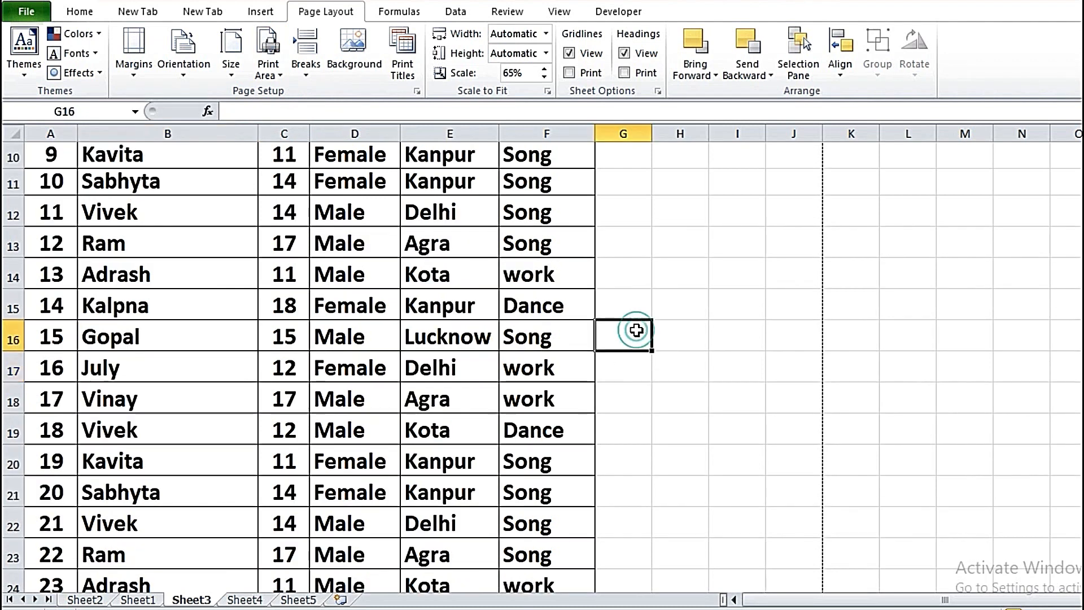
text(1)
key(Return)
text(2)
key(Return)
text(4)
key(Return)
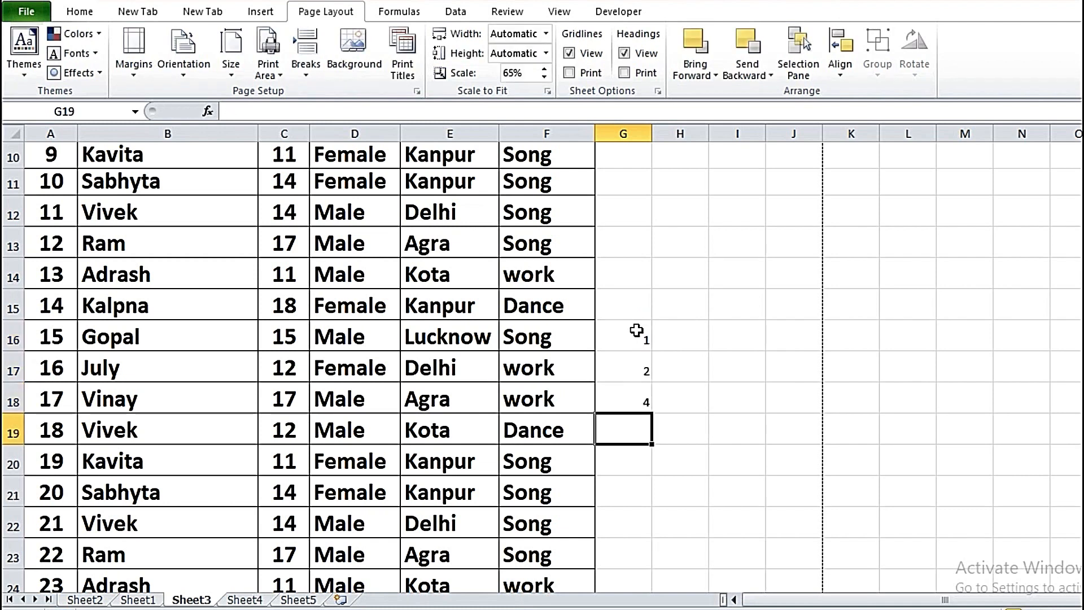
text(9)
key(Return)
text(6)
key(Return)
text(3)
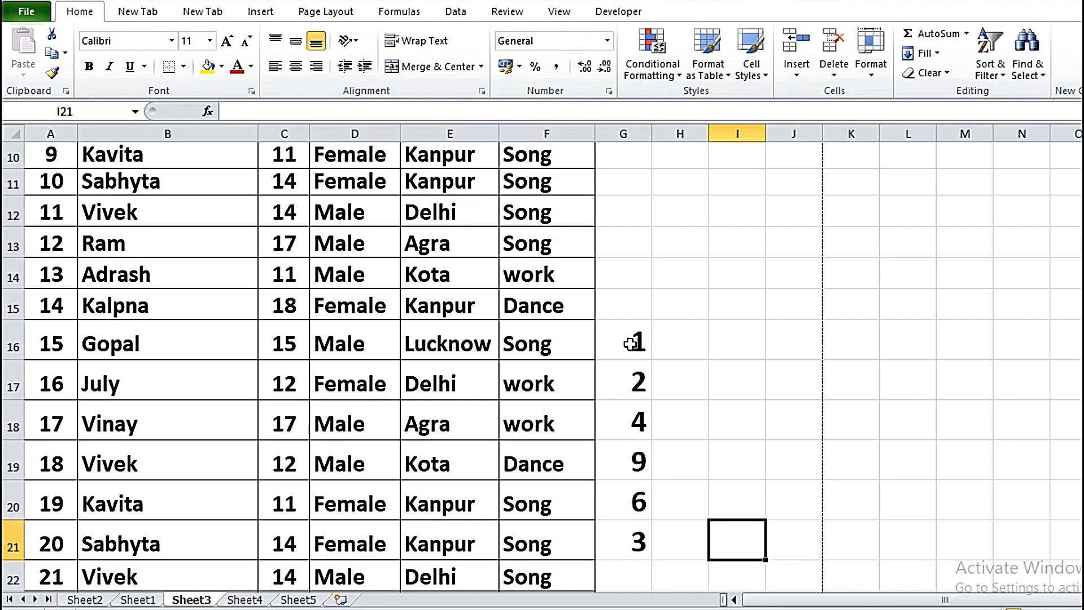
Set the print area to the numbers in G16:G21
drag(629, 340, 628, 541)
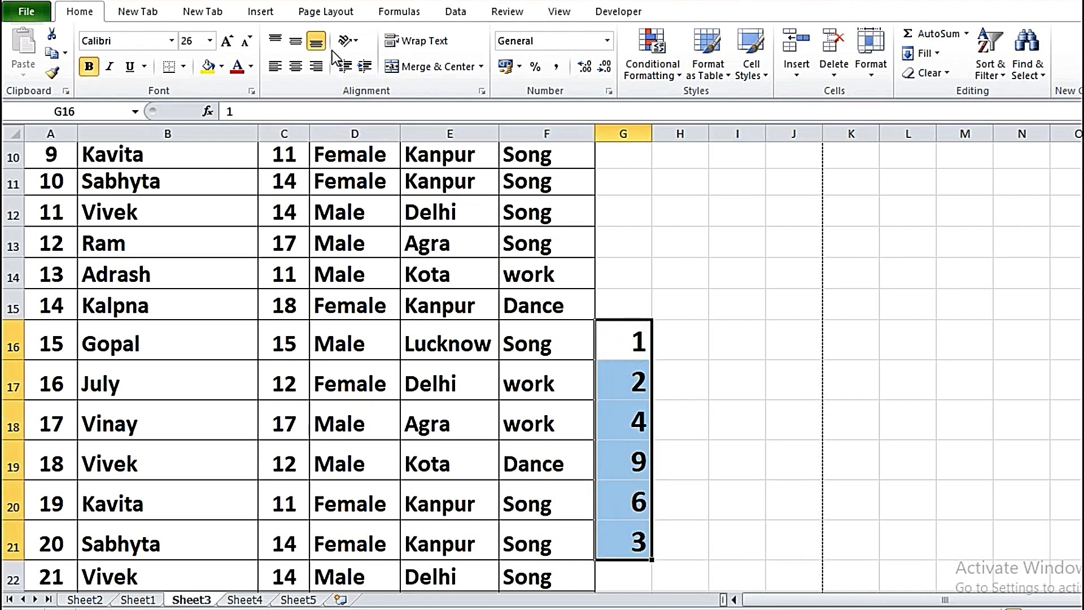
click(333, 12)
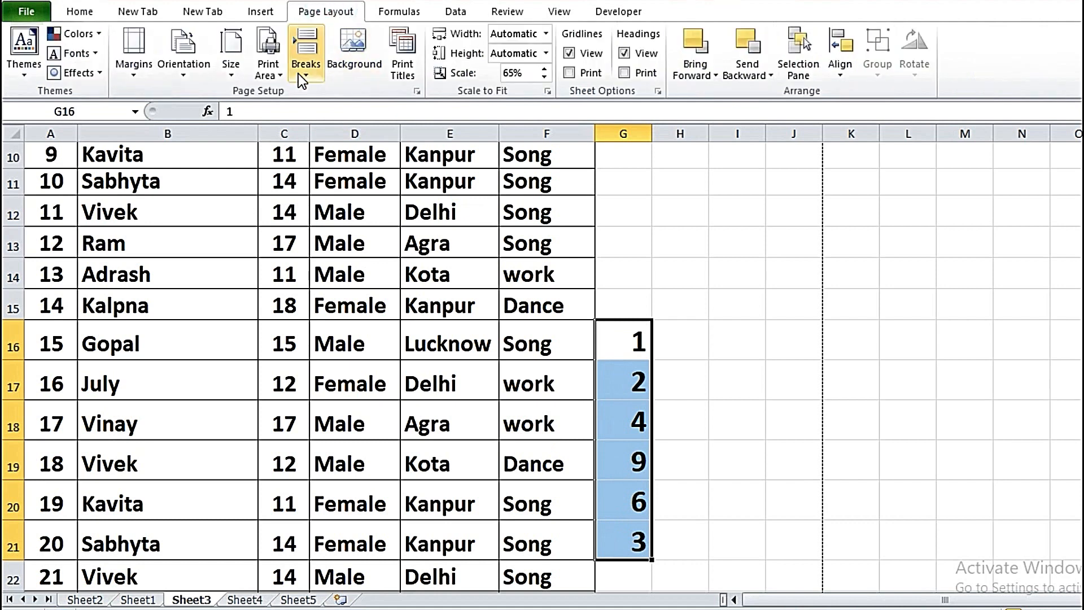
click(265, 73)
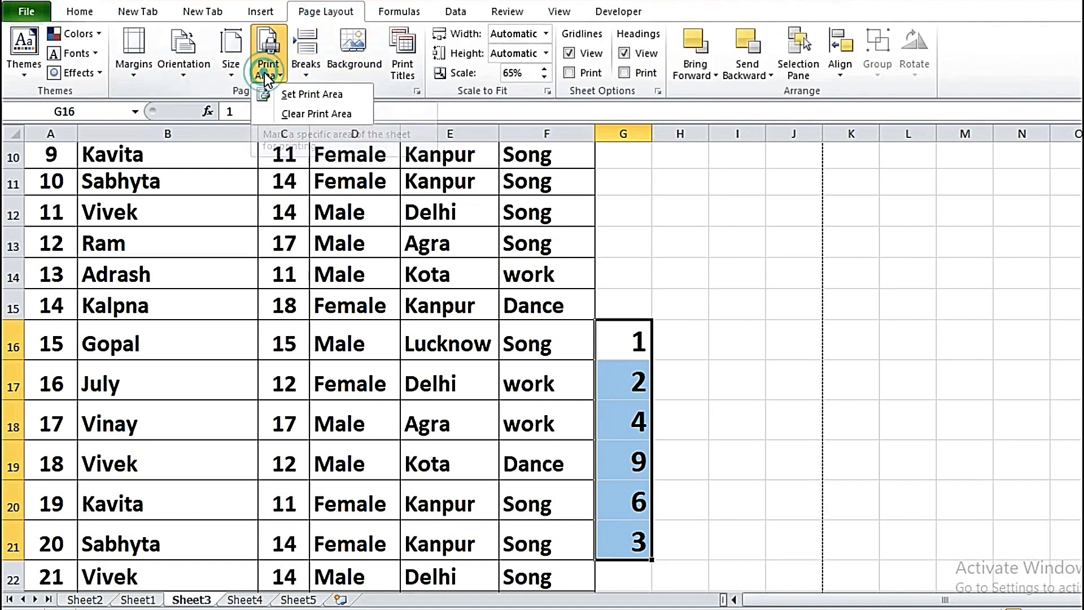
click(313, 93)
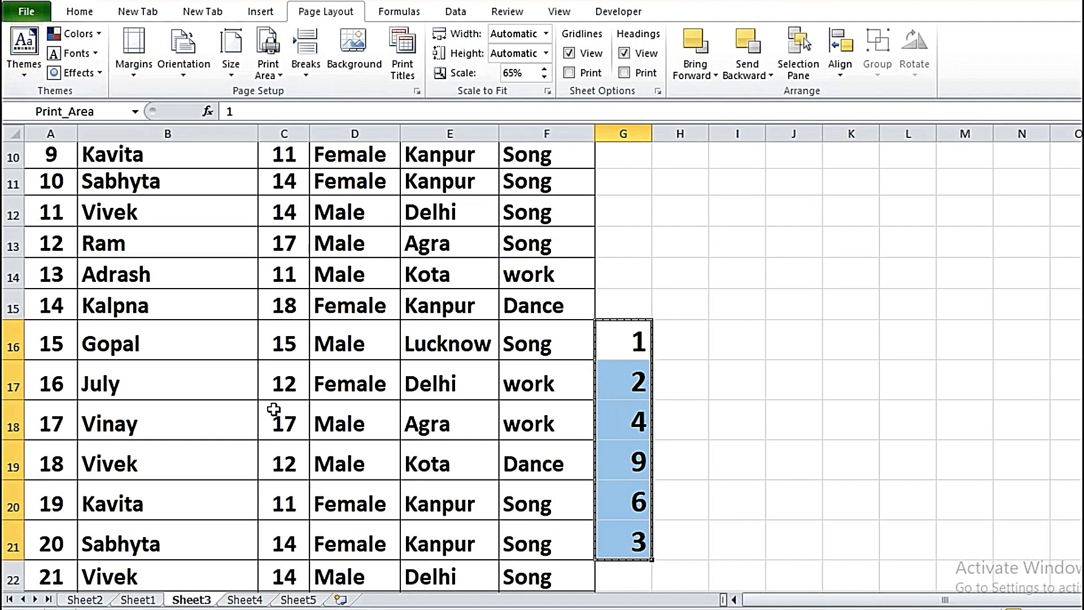
Check the print preview of the G16:G21 print area and return to the sheet without saving
key(ctrl+p)
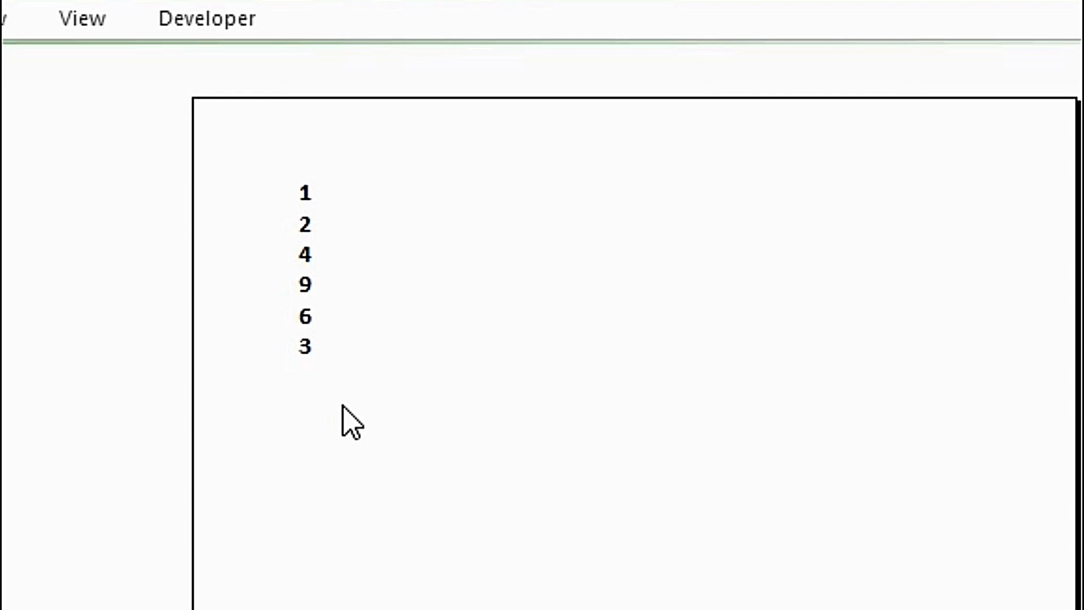
click(55, 365)
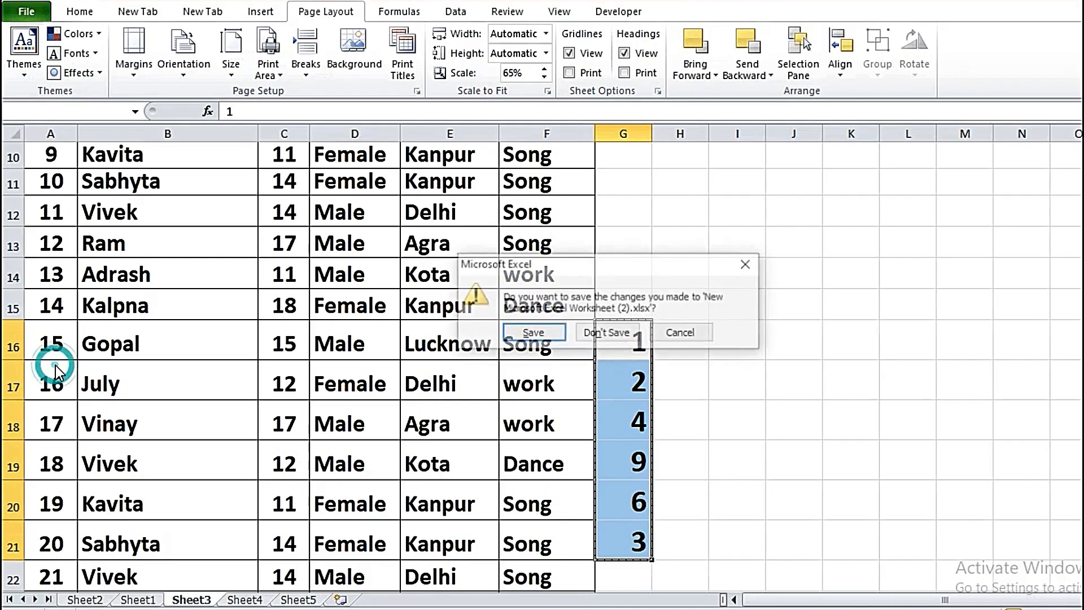
click(745, 263)
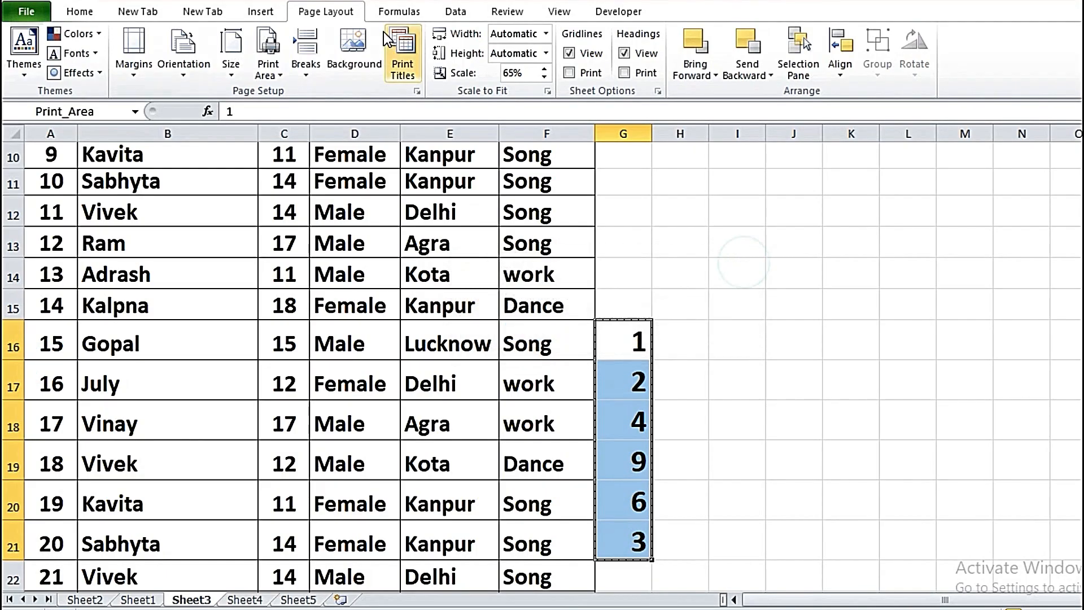
Clear the G16:G21 print area and check the print preview of the full sheet, including the added numbers
click(256, 76)
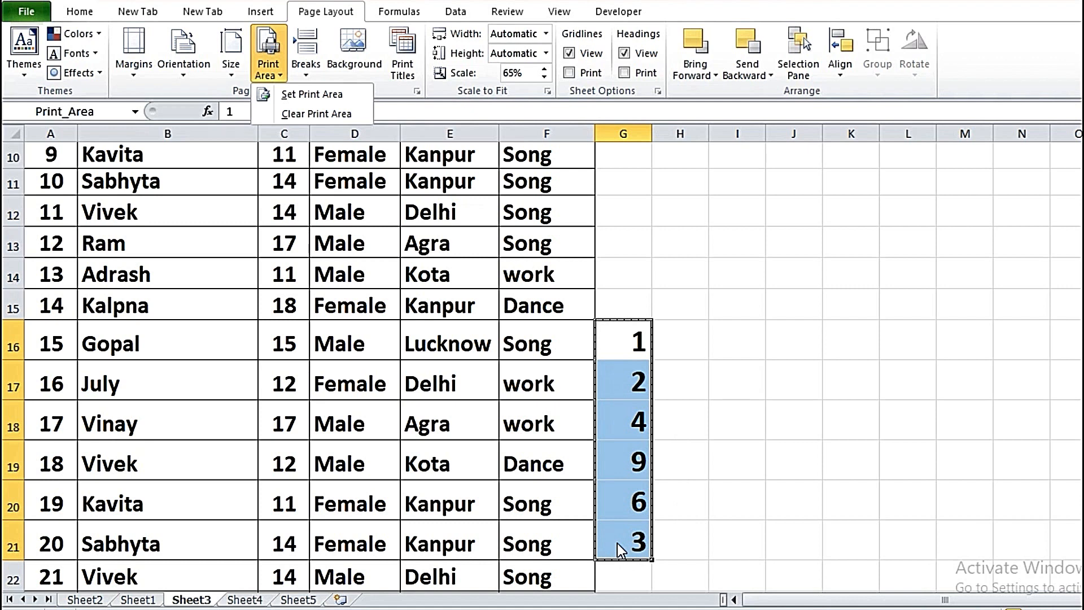
click(680, 300)
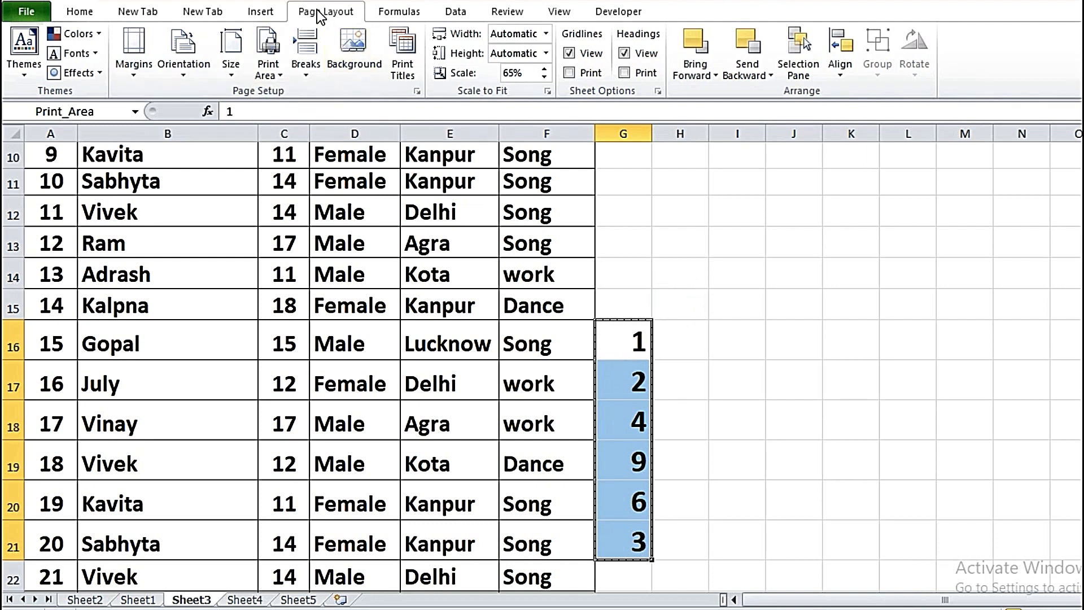
click(263, 72)
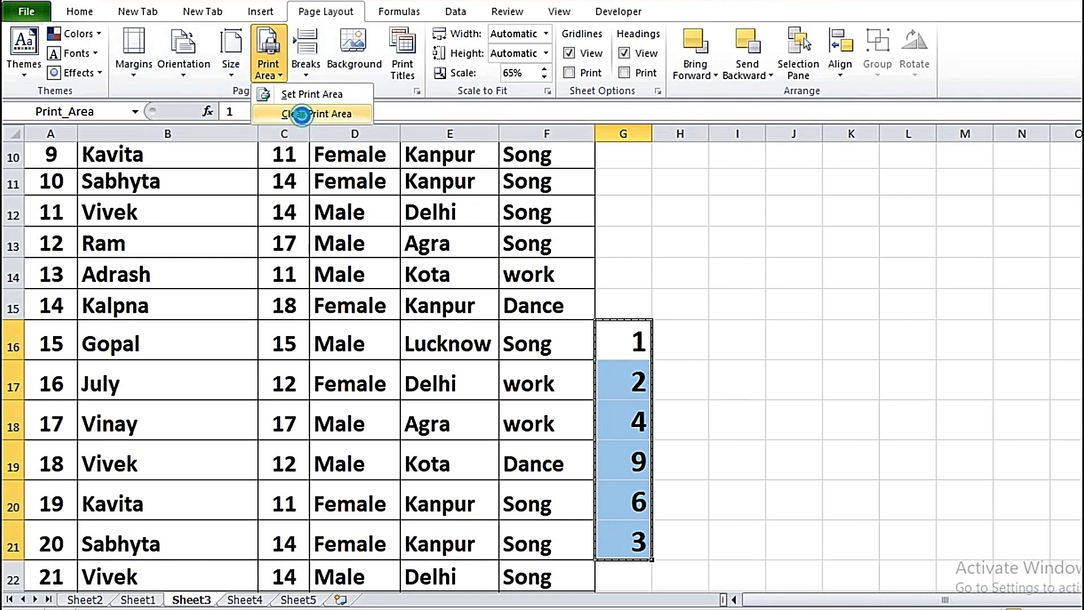
click(303, 115)
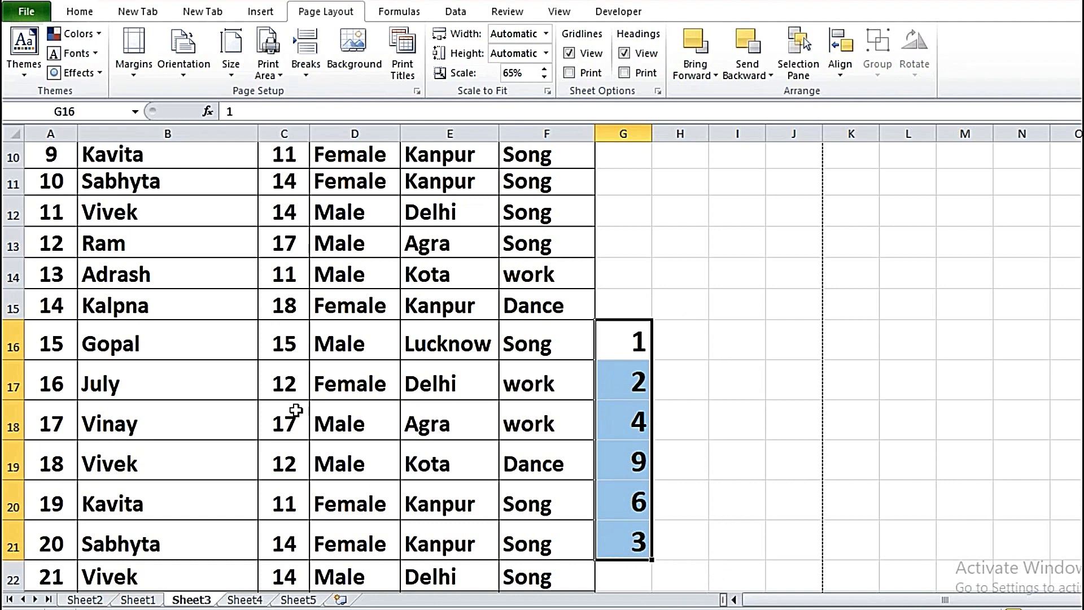
key(ctrl+p)
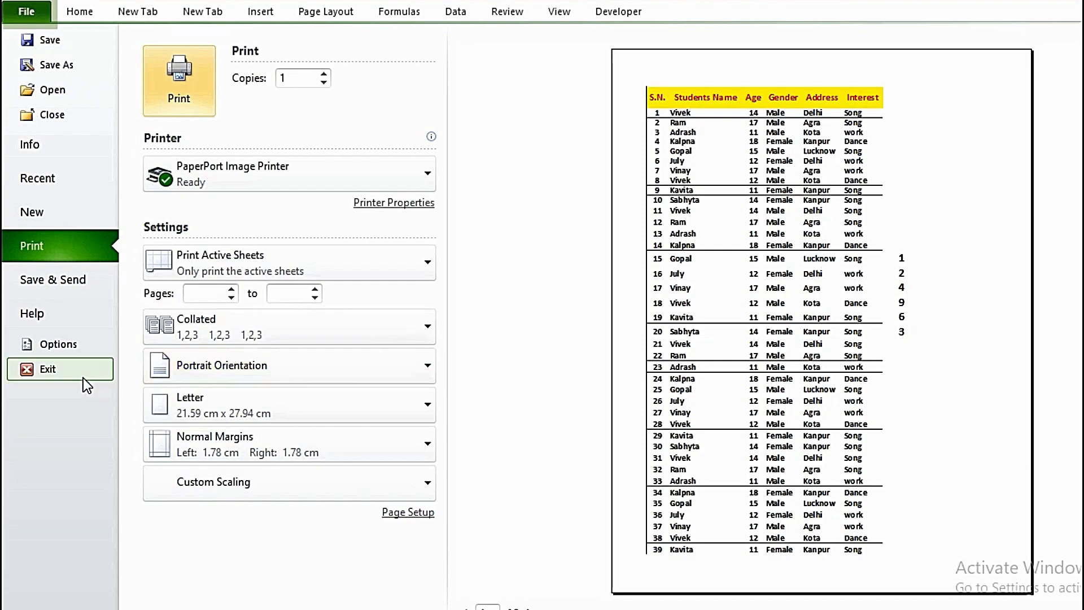
key(Escape)
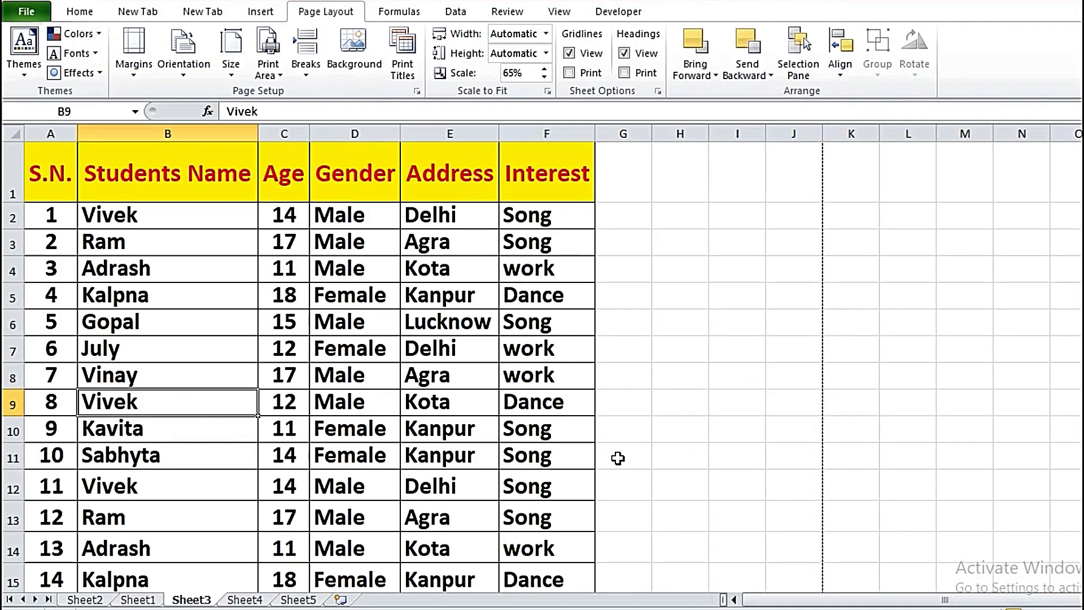